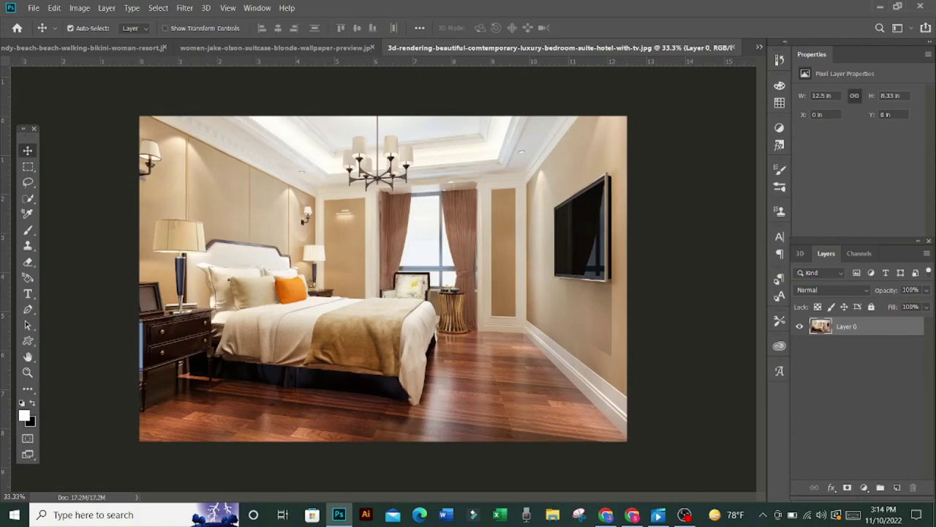
- Copy the bedroom photo's Layer 0 with Ctrl+J and rename the duplicate 'edit'
{"action": "key", "text": "ctrl+j"}
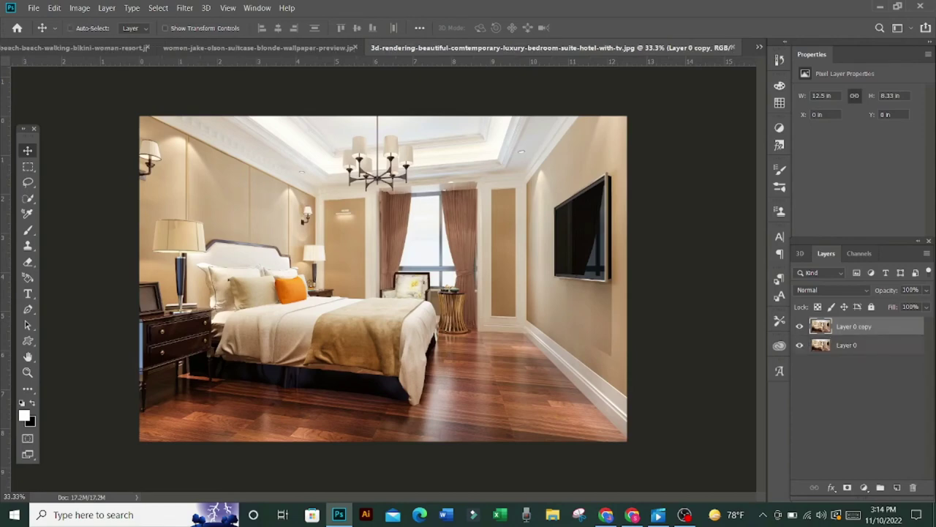
{"action": "double_click", "coordinate": [853, 326]}
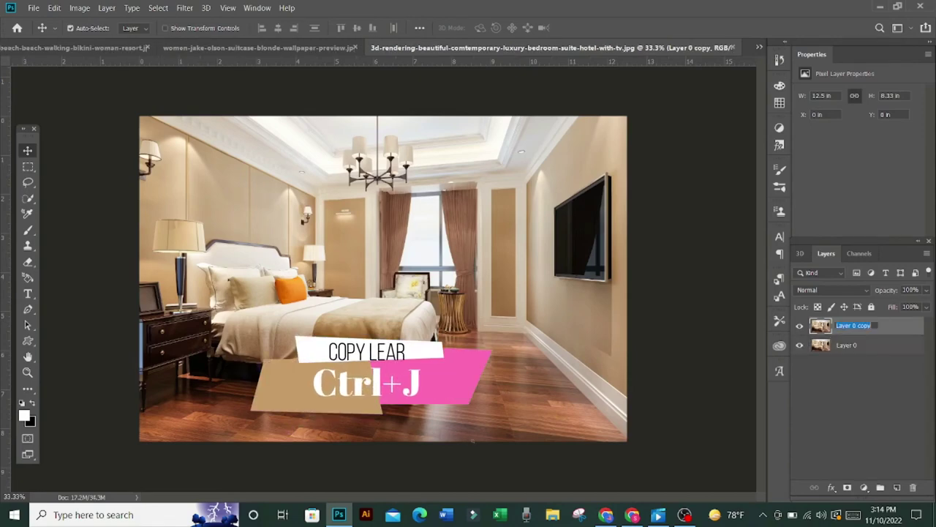
{"action": "type", "text": "ed"}
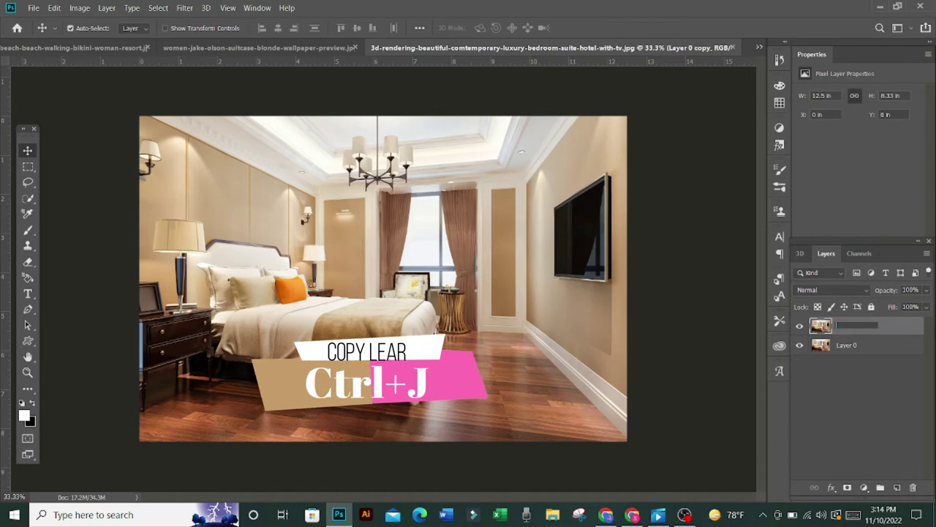
{"action": "type", "text": "it"}
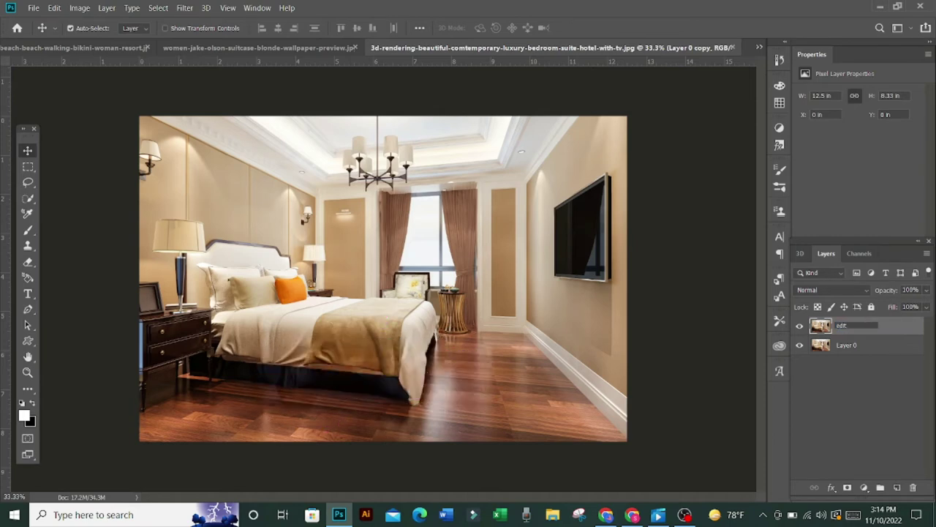
{"action": "key", "text": "Return"}
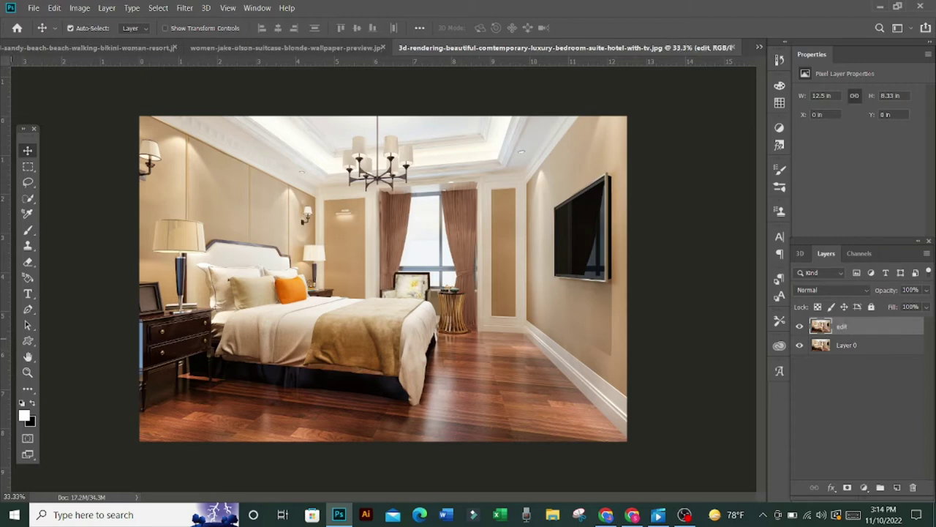
- Lasso the orange pillow on the bed and remove it with Content-Aware Fill
{"action": "key", "text": "l"}
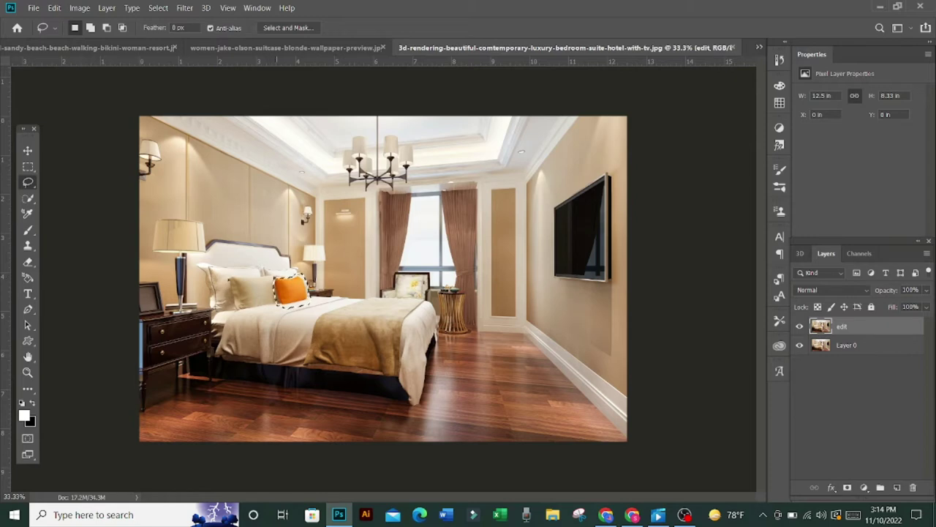
{"action": "left_click", "coordinate": [54, 8]}
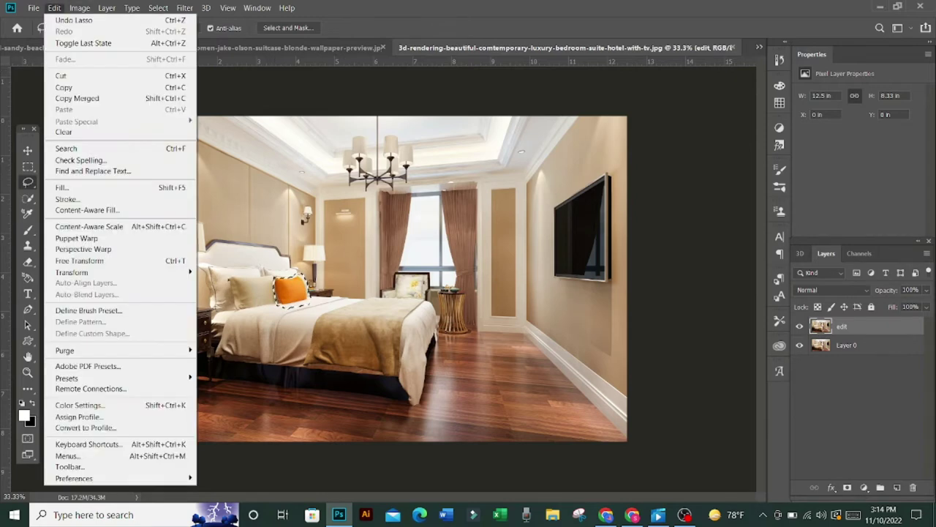
{"action": "left_click", "coordinate": [62, 187]}
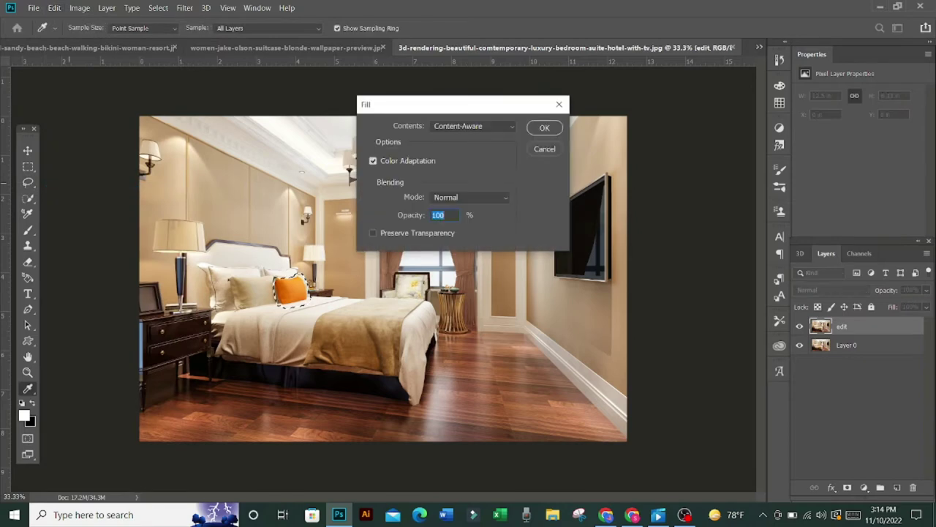
{"action": "left_click", "coordinate": [545, 128]}
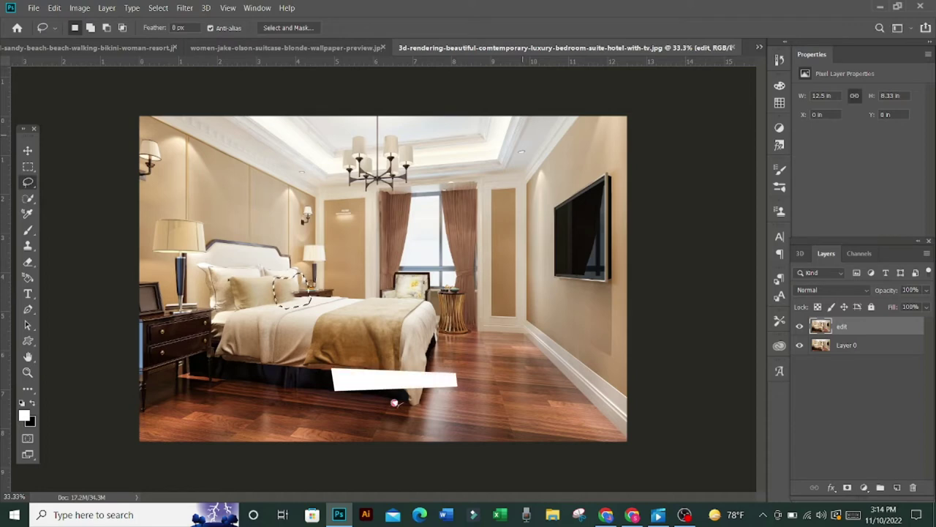
- Deselect, switch to the Move tool and bring up the suitcase-on-road photo
{"action": "key", "text": "ctrl+d"}
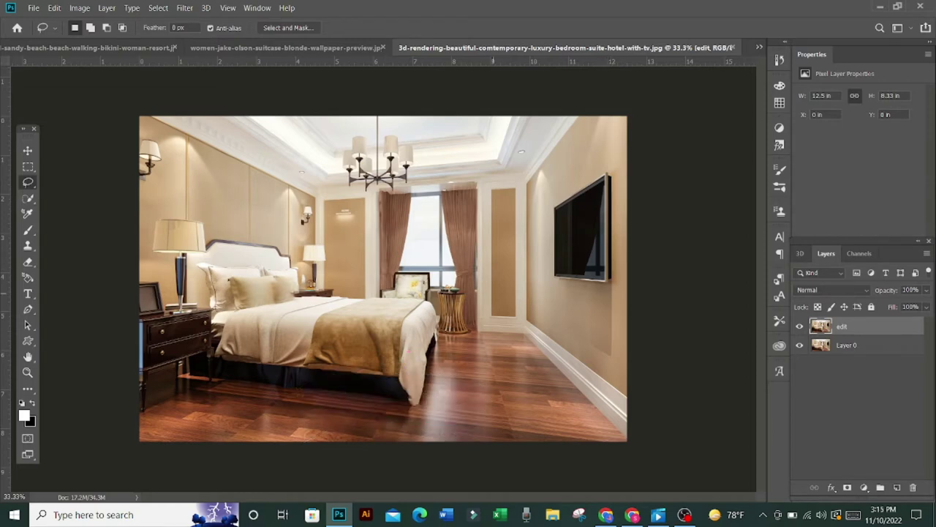
{"action": "left_click", "coordinate": [27, 150]}
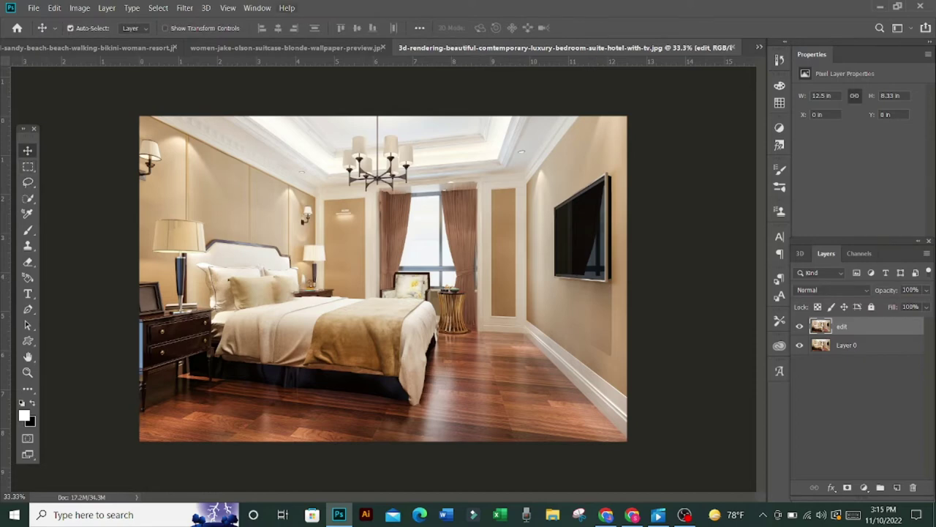
{"action": "key", "text": "ctrl+shift+Tab"}
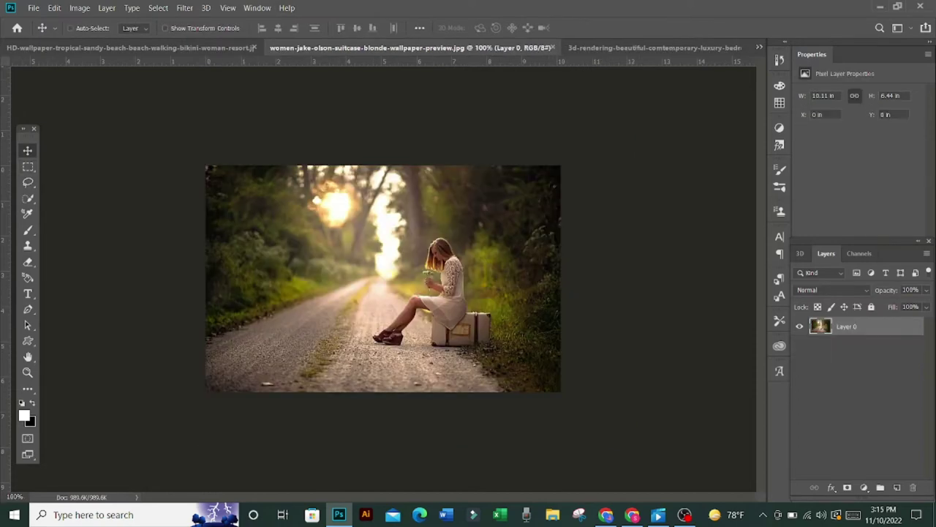
- Duplicate the road photo's Layer 0 and rename the copy 'edit'
{"action": "key", "text": "ctrl+j"}
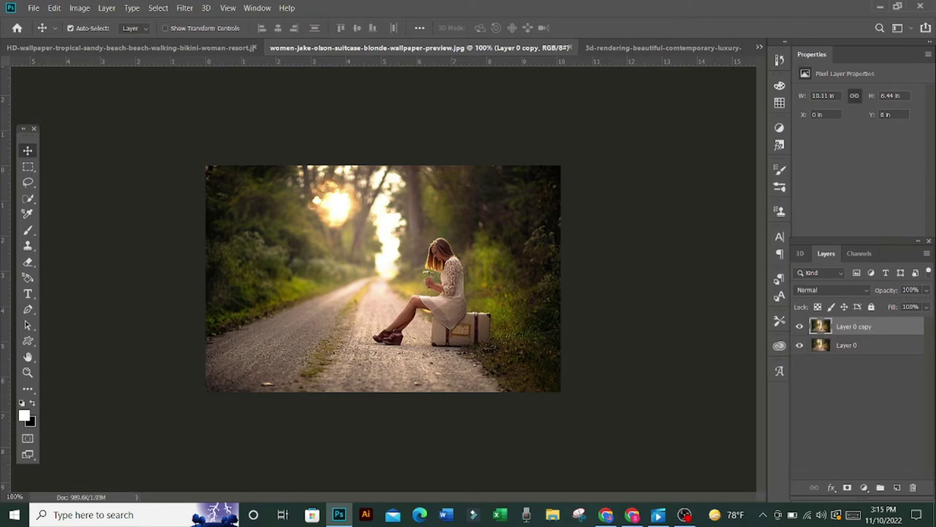
{"action": "double_click", "coordinate": [853, 326]}
{"action": "type", "text": "e"}
{"action": "type", "text": "dit"}
{"action": "key", "text": "Return"}
{"action": "left_click", "coordinate": [28, 182]}
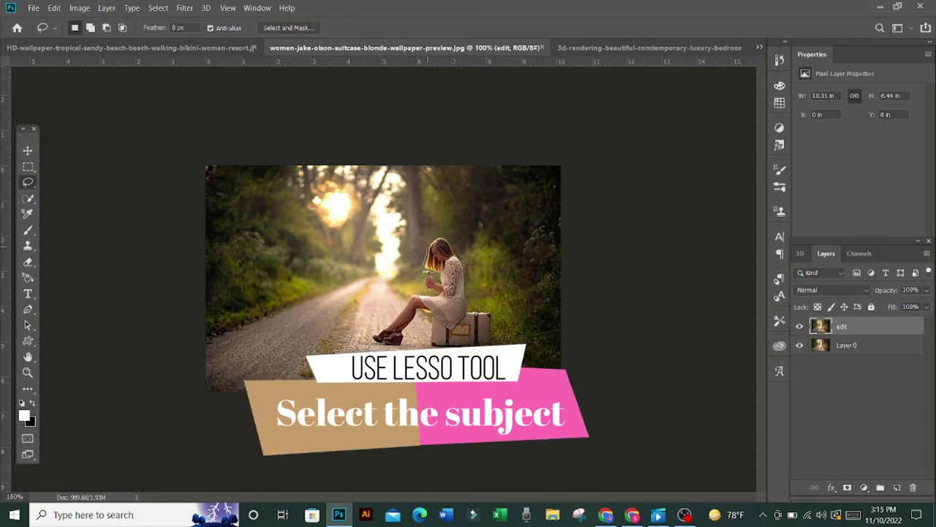
- Trace a lasso outline around the seated woman and her suitcase on the road
{"action": "mouse_move", "coordinate": [438, 236]}
{"action": "left_mouse_down"}
{"action": "mouse_move", "coordinate": [455, 250]}
{"action": "mouse_move", "coordinate": [466, 297]}
{"action": "left_mouse_up"}
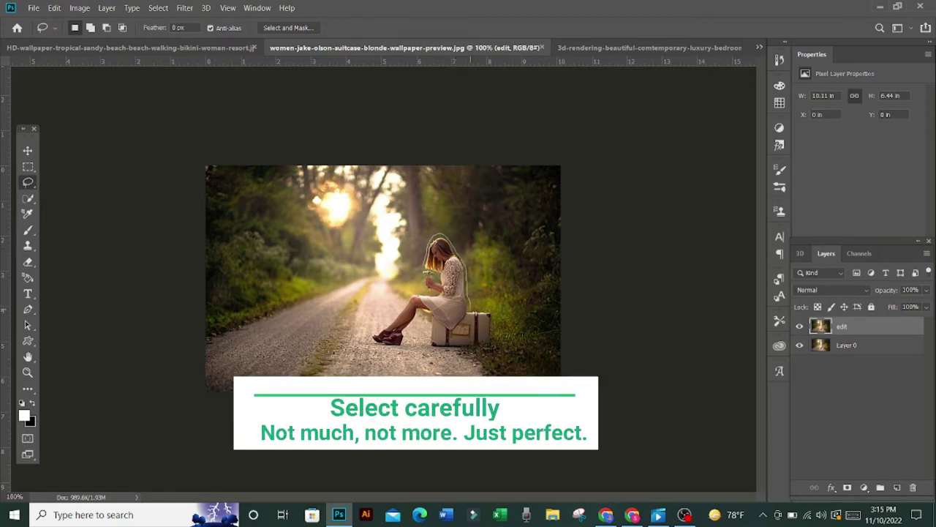
{"action": "left_click_drag", "start_coordinate": [466, 296], "coordinate": [473, 311]}
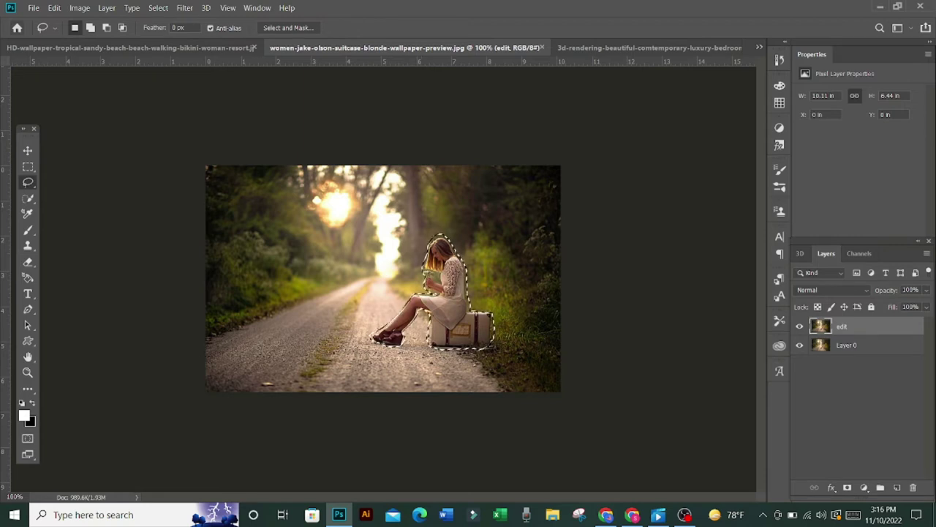
- Content-Aware Fill the woman-and-suitcase selection with surrounding road, then deselect
{"action": "left_click", "coordinate": [54, 8]}
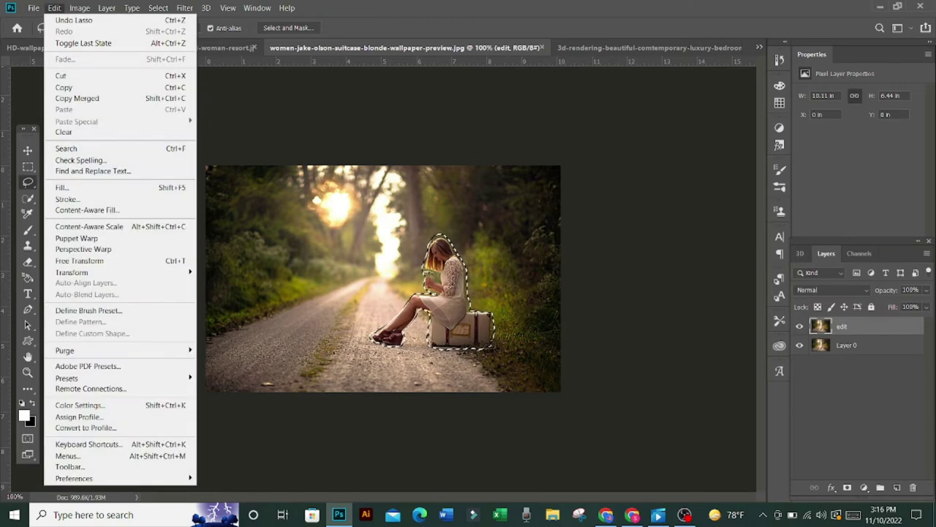
{"action": "left_click", "coordinate": [62, 188]}
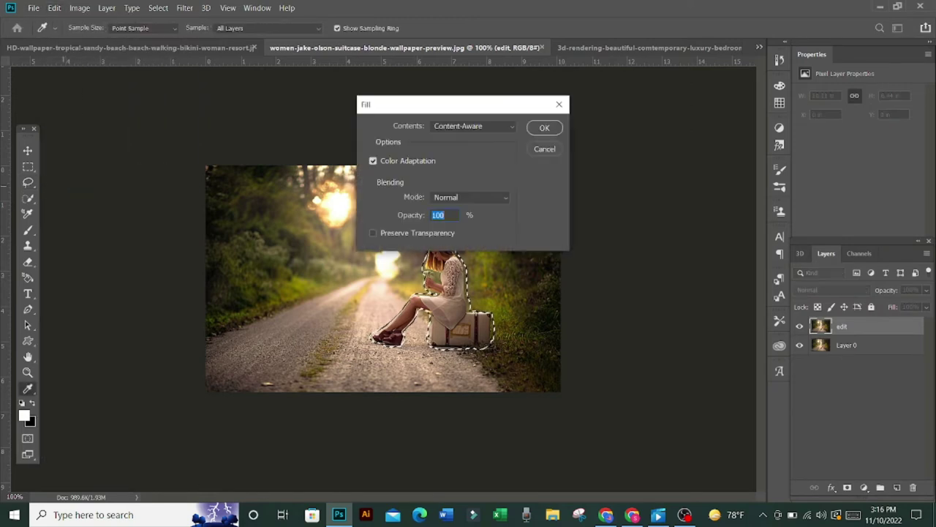
{"action": "left_click", "coordinate": [544, 127]}
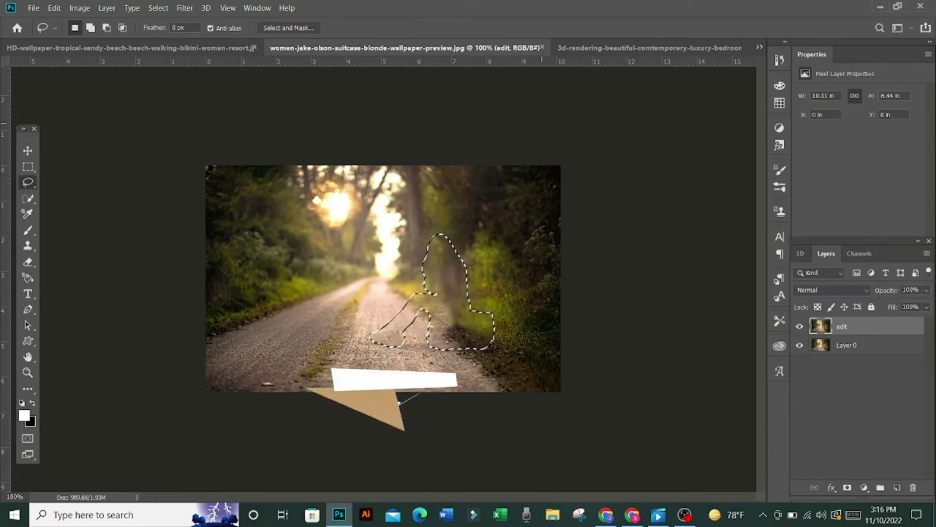
{"action": "key", "text": "ctrl+d"}
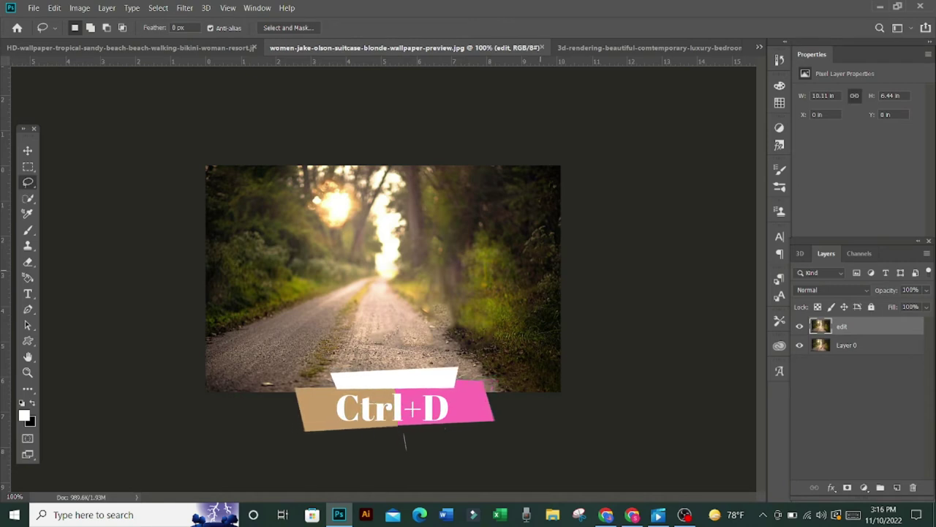
{"action": "key", "text": "v"}
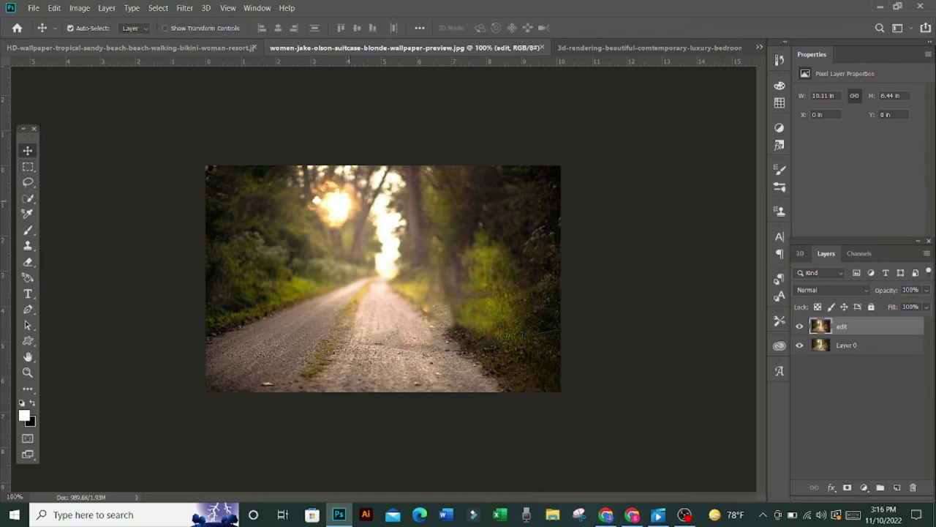
- Bring up the tropical beach photo and unlock its Background layer
{"action": "left_click", "coordinate": [132, 47]}
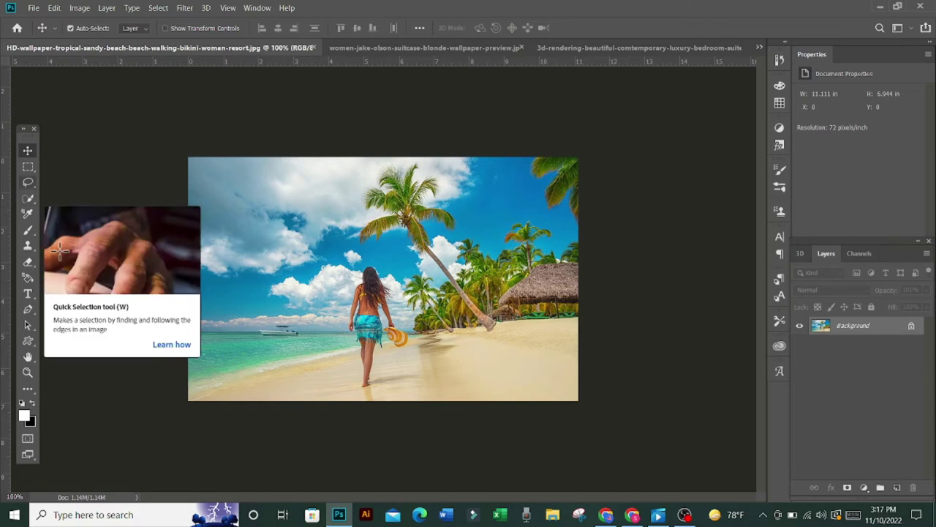
{"action": "left_click", "coordinate": [28, 182]}
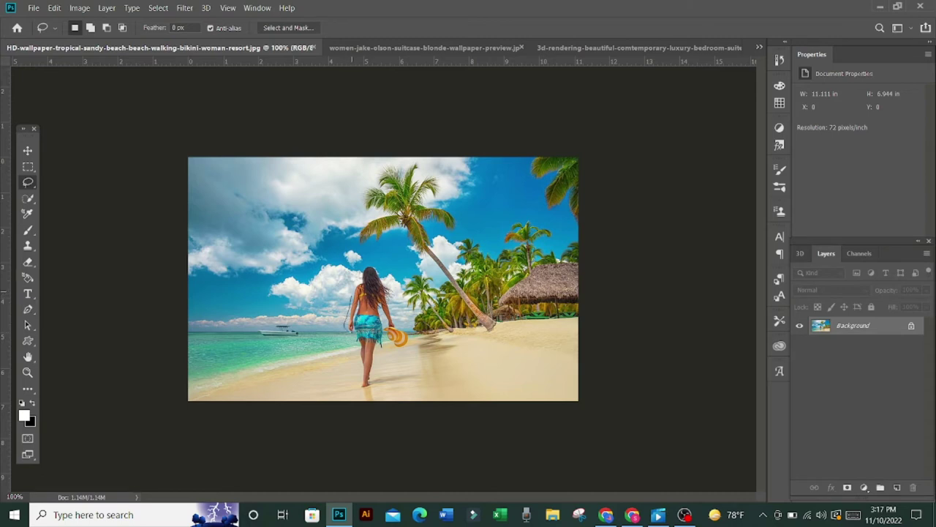
{"action": "left_click_drag", "start_coordinate": [352, 293], "coordinate": [346, 333]}
{"action": "left_click", "coordinate": [911, 324]}
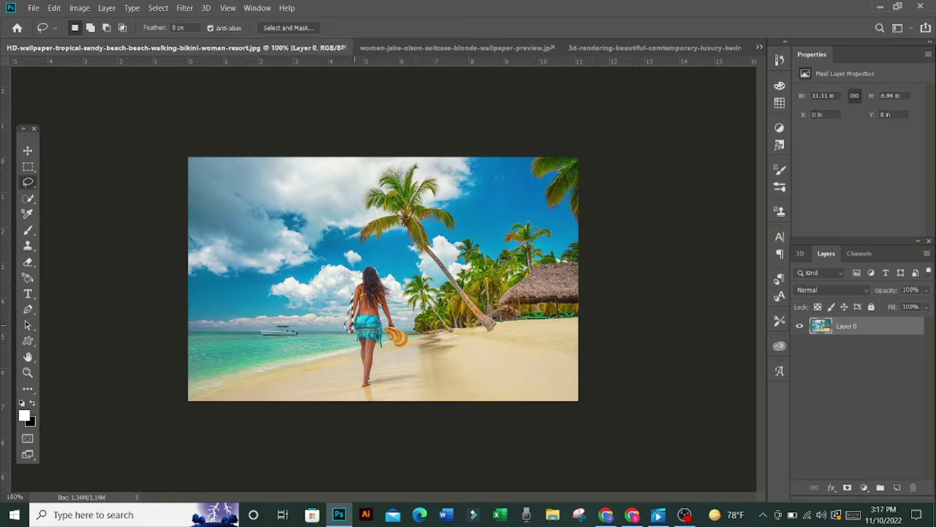
{"action": "key", "text": "ctrl+z"}
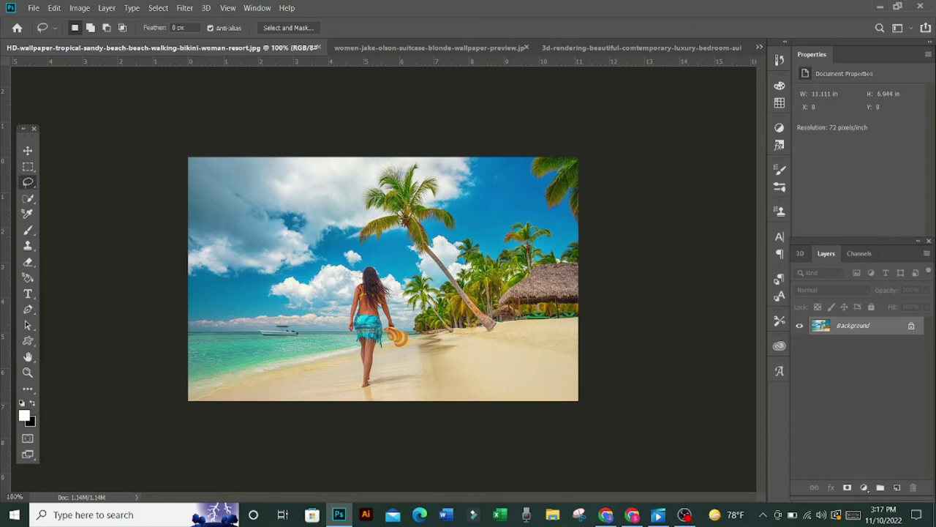
{"action": "key", "text": "ctrl+shift+z"}
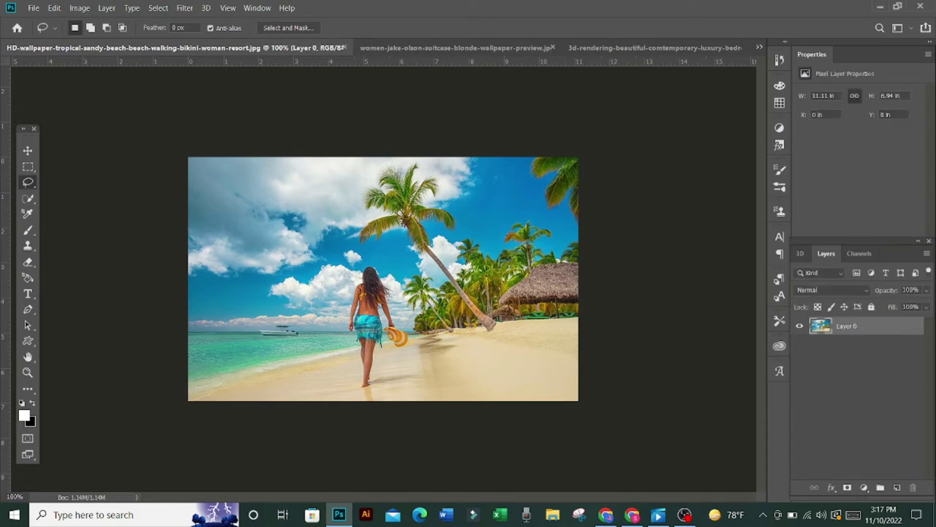
- Duplicate the unlocked beach layer and rename the copy 'edit'
{"action": "key", "text": "ctrl+j"}
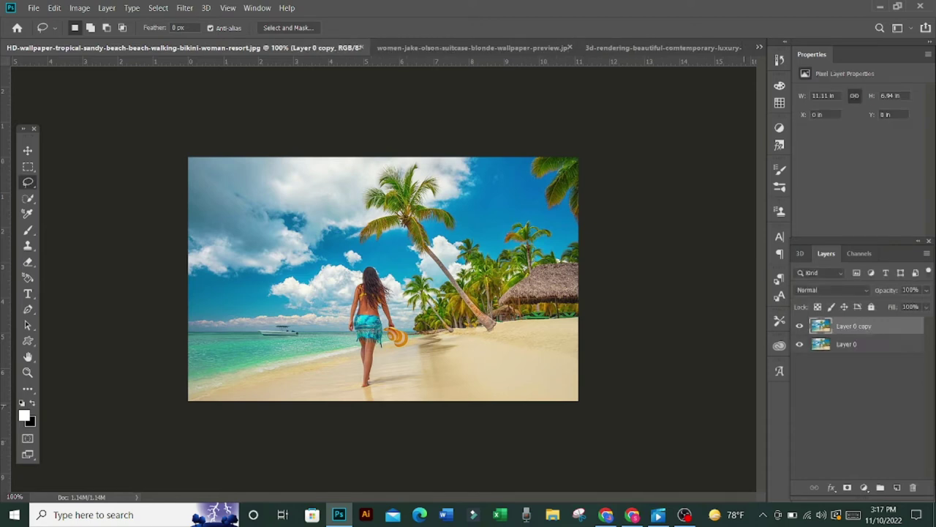
{"action": "double_click", "coordinate": [853, 326]}
{"action": "key", "text": "BackSpace"}
{"action": "type", "text": "edit"}
{"action": "key", "text": "Return"}
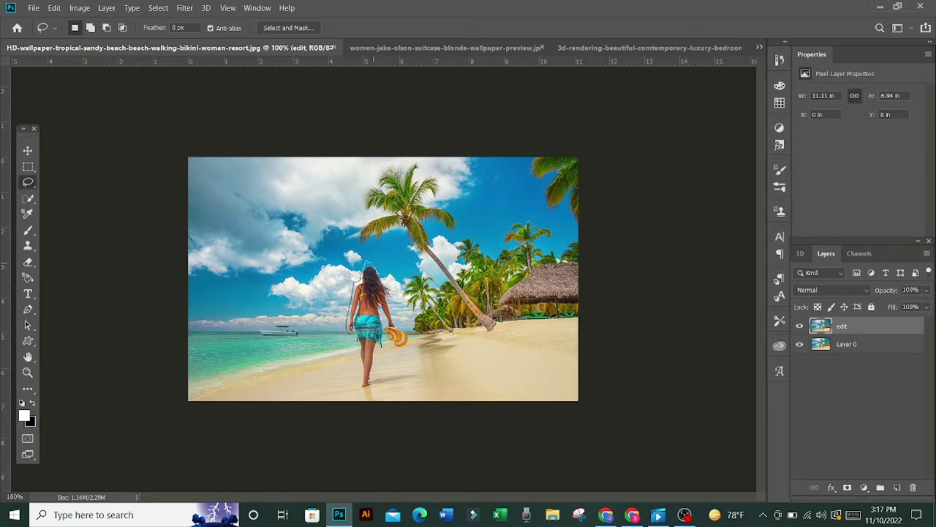
- Lasso around the walking woman and nudge the selection to hug her outline
{"action": "left_click_drag", "start_coordinate": [366, 261], "coordinate": [378, 268]}
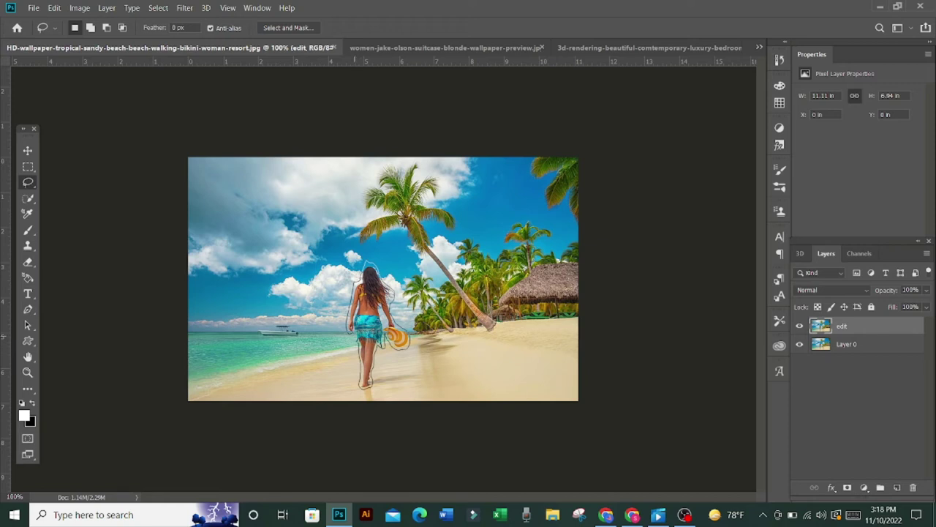
{"action": "left_click_drag", "start_coordinate": [351, 344], "coordinate": [354, 343]}
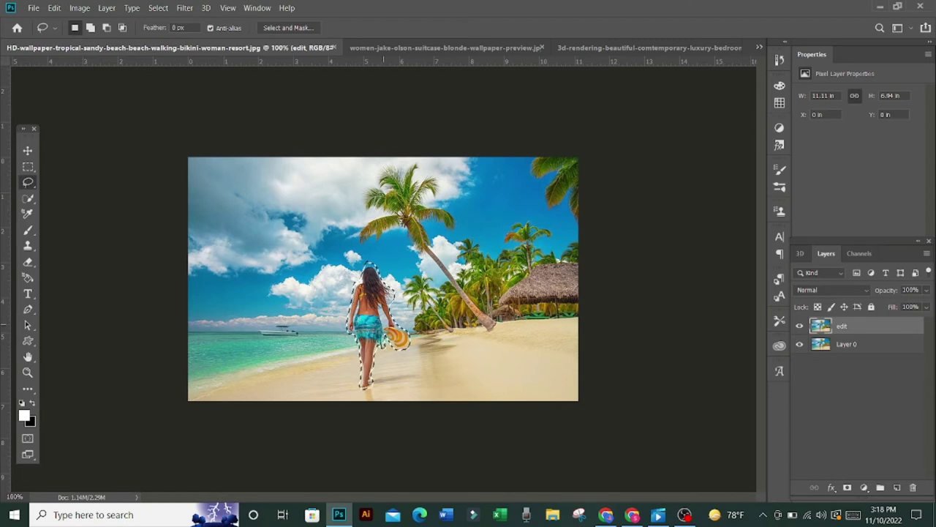
{"action": "mouse_move", "coordinate": [397, 294]}
{"action": "left_mouse_down"}
{"action": "mouse_move", "coordinate": [388, 284]}
{"action": "mouse_move", "coordinate": [388, 296]}
{"action": "left_mouse_up"}
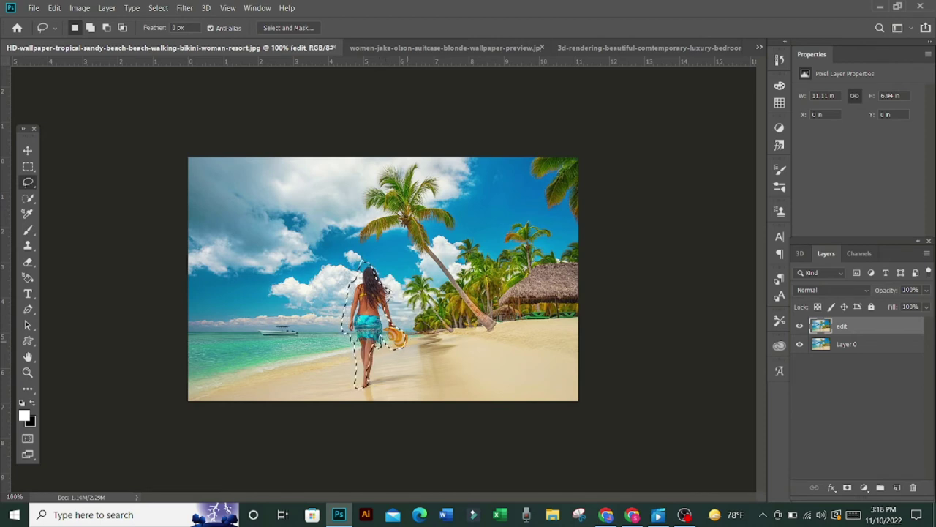
{"action": "key", "text": "Right"}
{"action": "key", "text": "Right"}
{"action": "key", "text": "Right"}
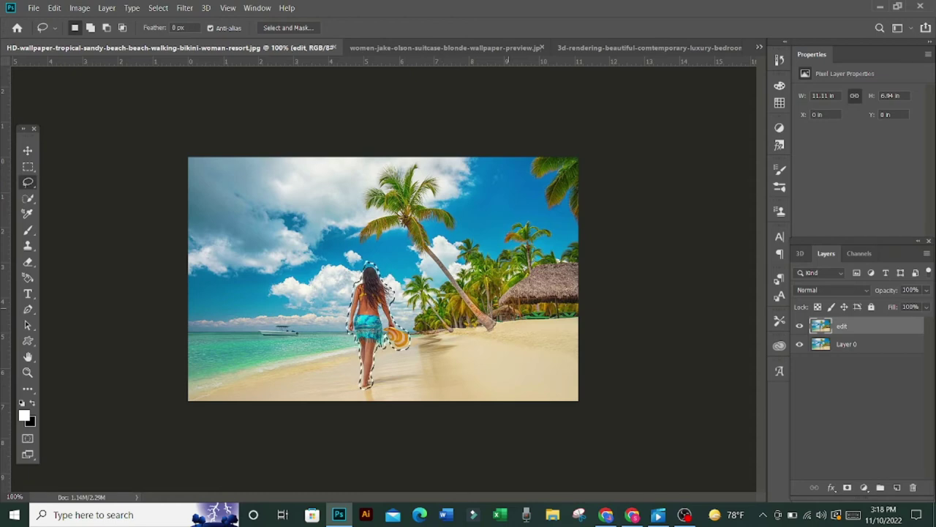
- Content-Aware Fill the selection to erase the woman, then deselect
{"action": "left_click", "coordinate": [54, 7]}
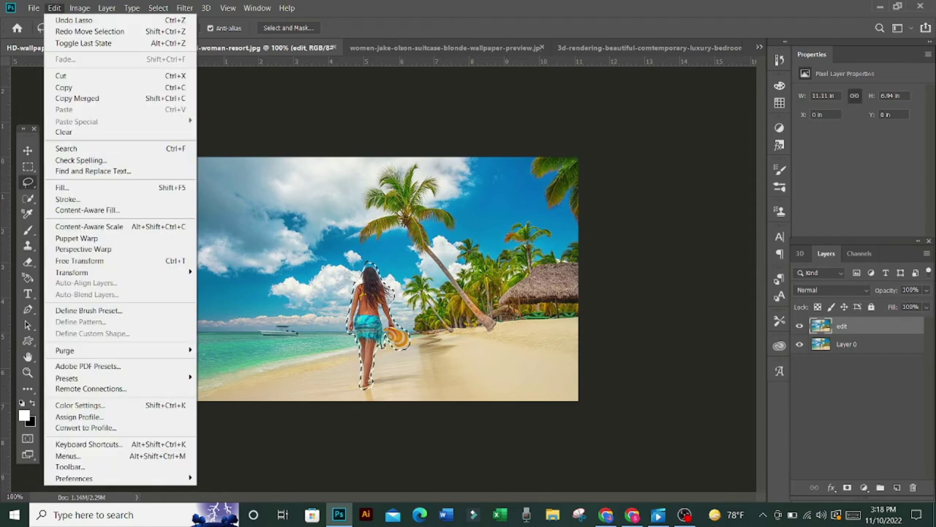
{"action": "left_click", "coordinate": [73, 186]}
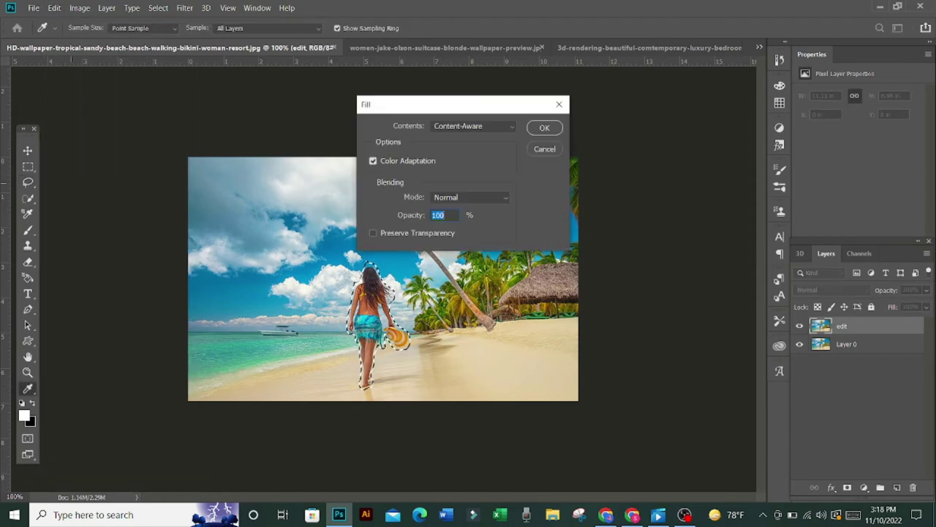
{"action": "key", "text": "Return"}
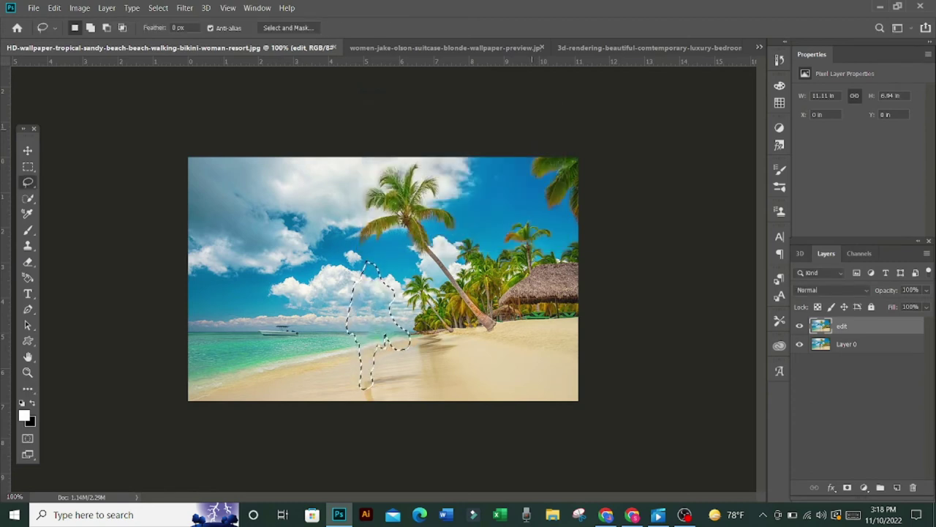
{"action": "key", "text": "ctrl+d"}
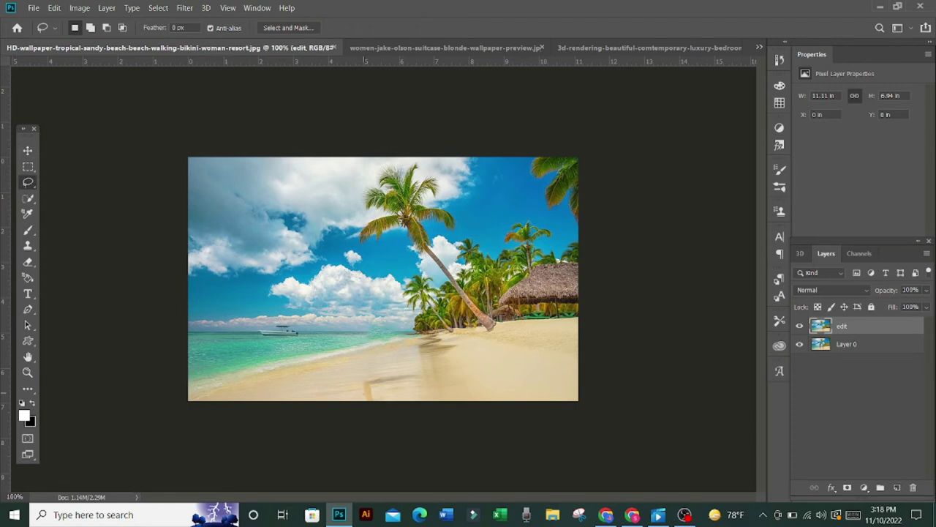
- Lasso the leftover streak in the sand and Content-Aware Fill it away
{"action": "mouse_move", "coordinate": [363, 380]}
{"action": "left_mouse_down"}
{"action": "mouse_move", "coordinate": [417, 372]}
{"action": "mouse_move", "coordinate": [376, 384]}
{"action": "mouse_move", "coordinate": [374, 399]}
{"action": "mouse_move", "coordinate": [362, 401]}
{"action": "left_mouse_up"}
{"action": "left_click", "coordinate": [54, 8]}
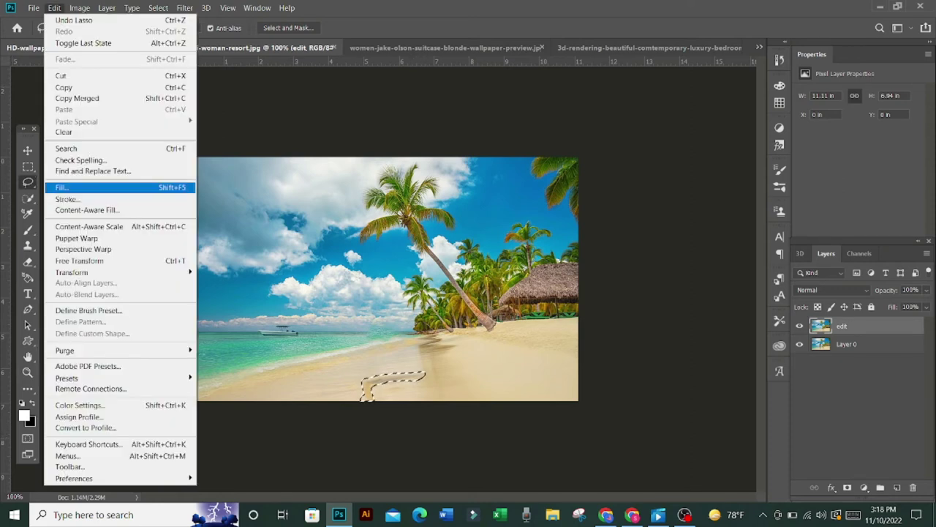
{"action": "left_click", "coordinate": [62, 187]}
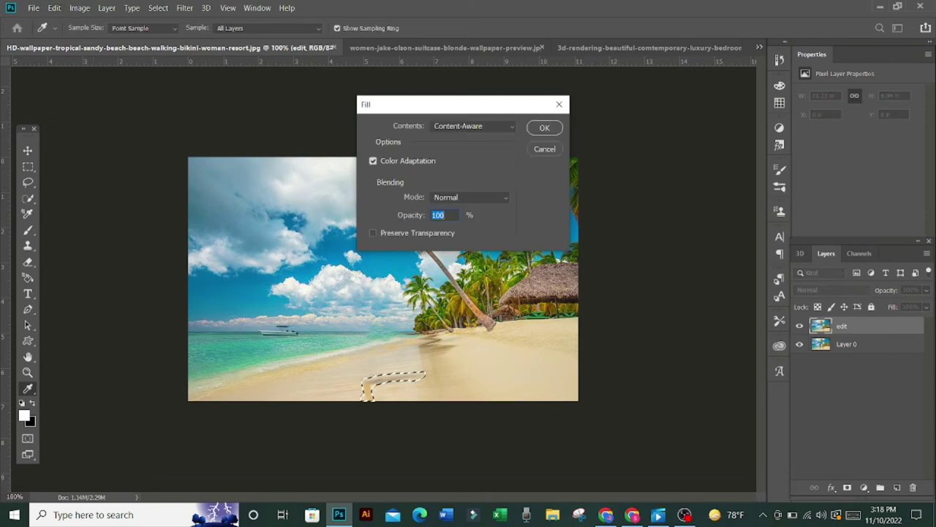
{"action": "key", "text": "Return"}
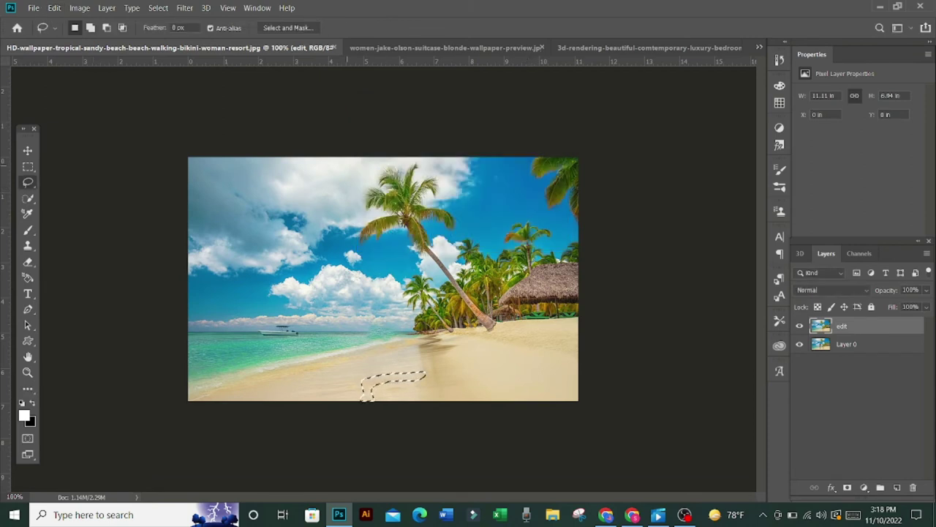
{"action": "key", "text": "ctrl+d"}
{"action": "key", "text": "v"}
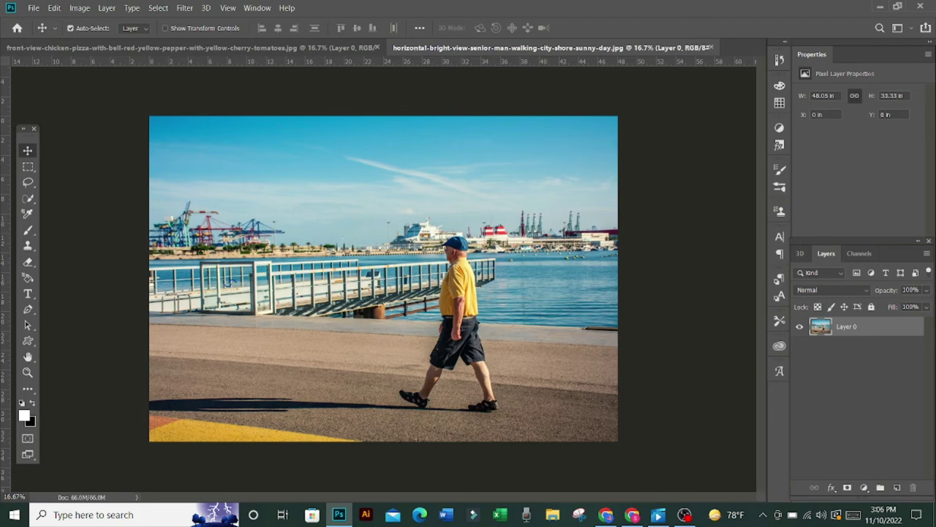
- Duplicate the shore photo's Layer 0 and rename the copy 'edit'
{"action": "left_click", "coordinate": [70, 28]}
{"action": "key", "text": "ctrl+j"}
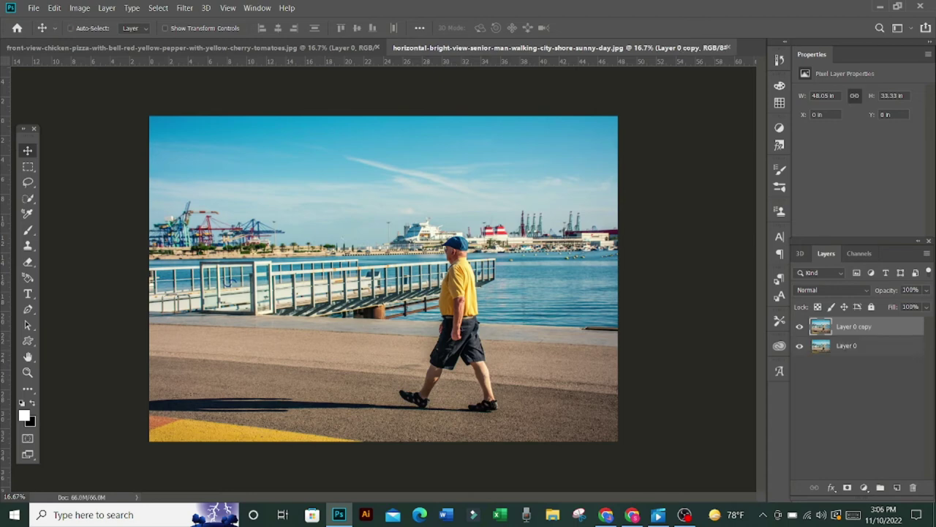
{"action": "left_click", "coordinate": [71, 28]}
{"action": "double_click", "coordinate": [855, 326]}
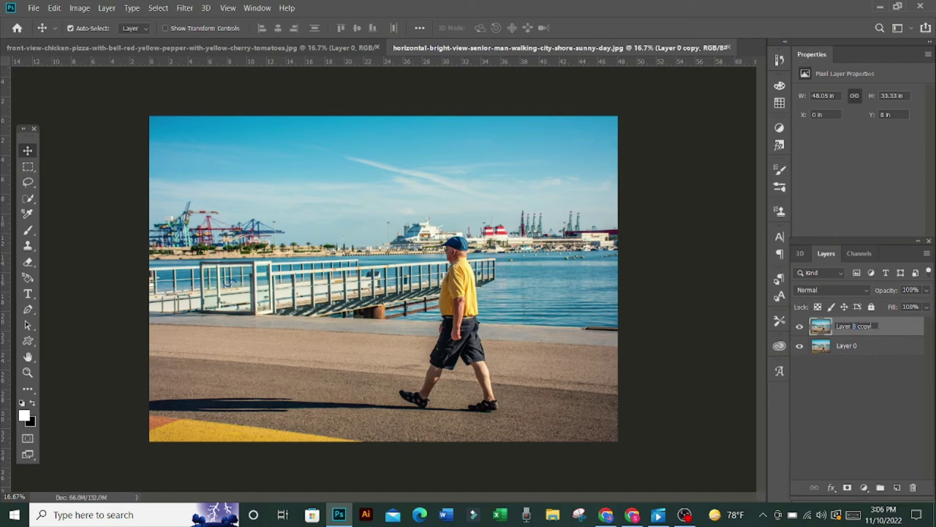
{"action": "key", "text": "ctrl+a"}
{"action": "key", "text": "BackSpace"}
{"action": "type", "text": "ed"}
{"action": "key", "text": "Return"}
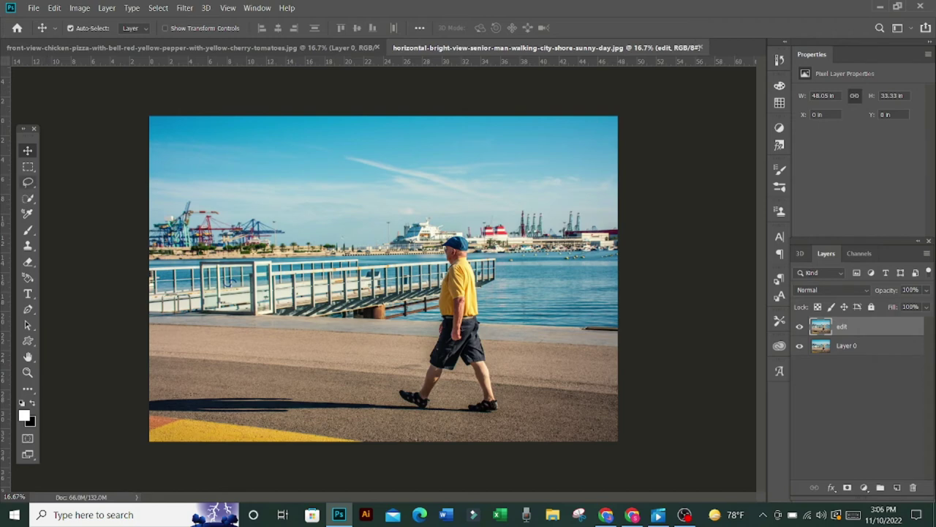
- Choose the Lasso Tool and trace around the man in the yellow shirt, starting at his feet
{"action": "left_click", "coordinate": [28, 182]}
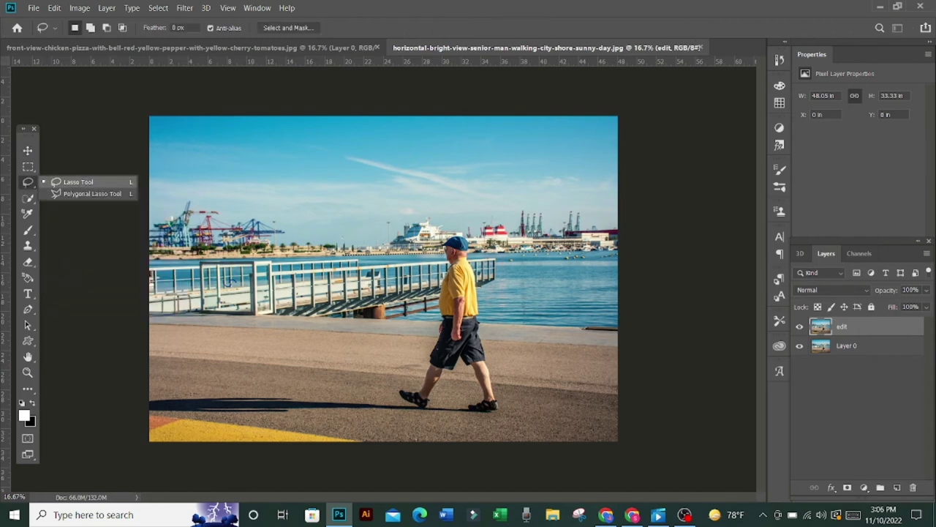
{"action": "left_click", "coordinate": [77, 181]}
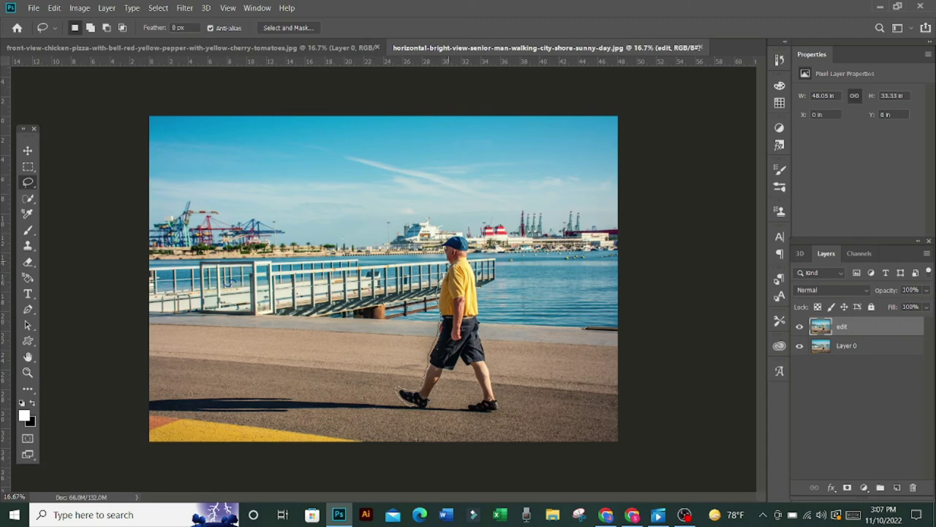
{"action": "left_click_drag", "start_coordinate": [445, 407], "coordinate": [481, 324]}
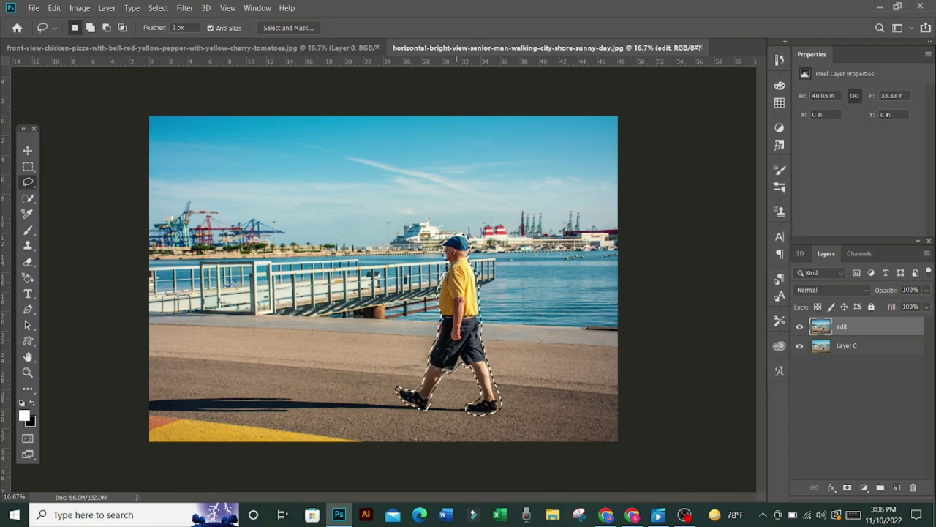
- Erase the man in the yellow shirt with Edit > Fill using Content-Aware contents
{"action": "left_click", "coordinate": [55, 8]}
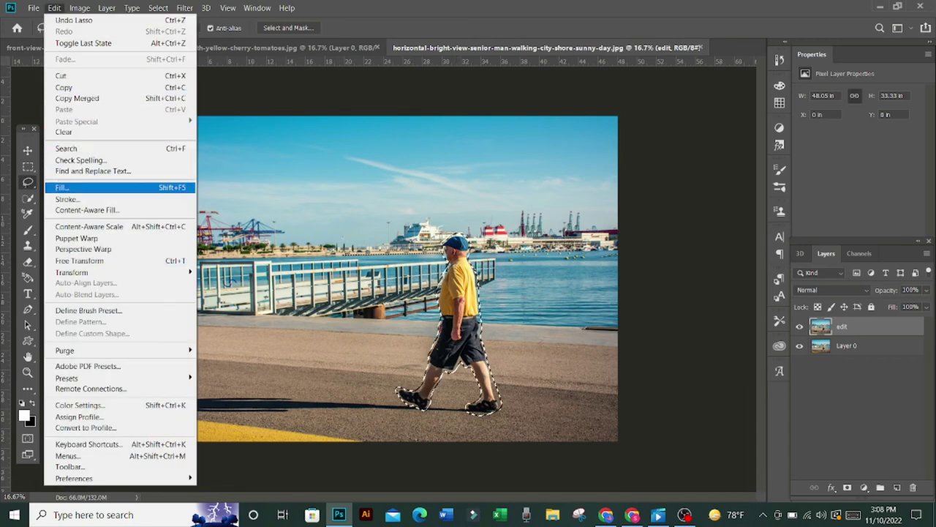
{"action": "left_click", "coordinate": [62, 187]}
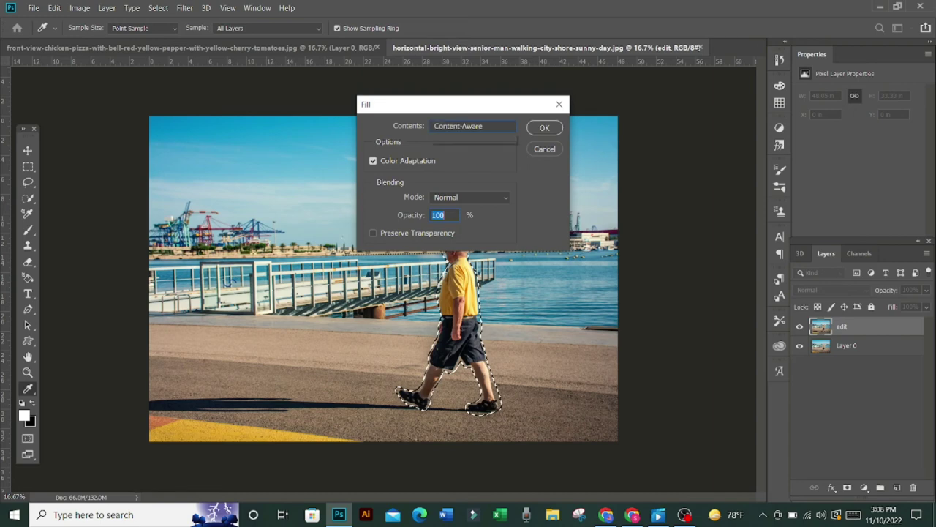
{"action": "left_click", "coordinate": [472, 126]}
{"action": "key", "text": "Return"}
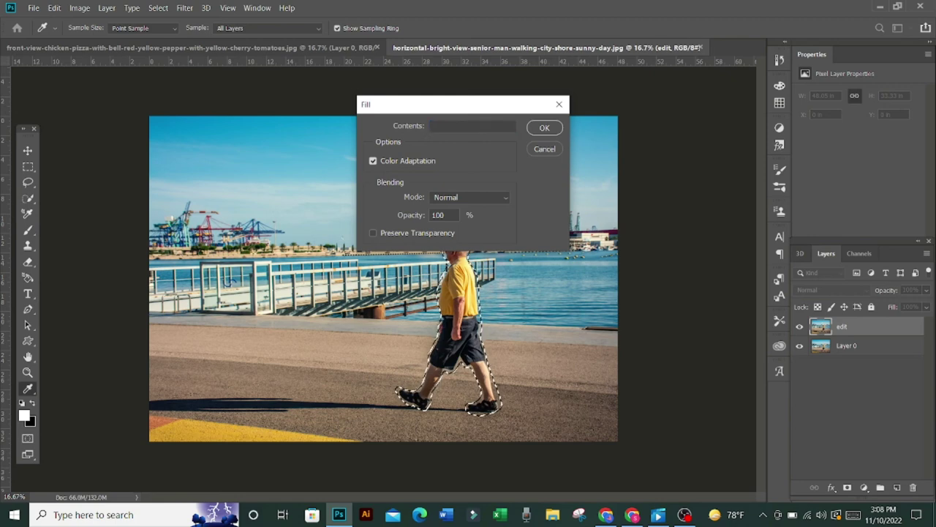
{"action": "key", "text": "Return"}
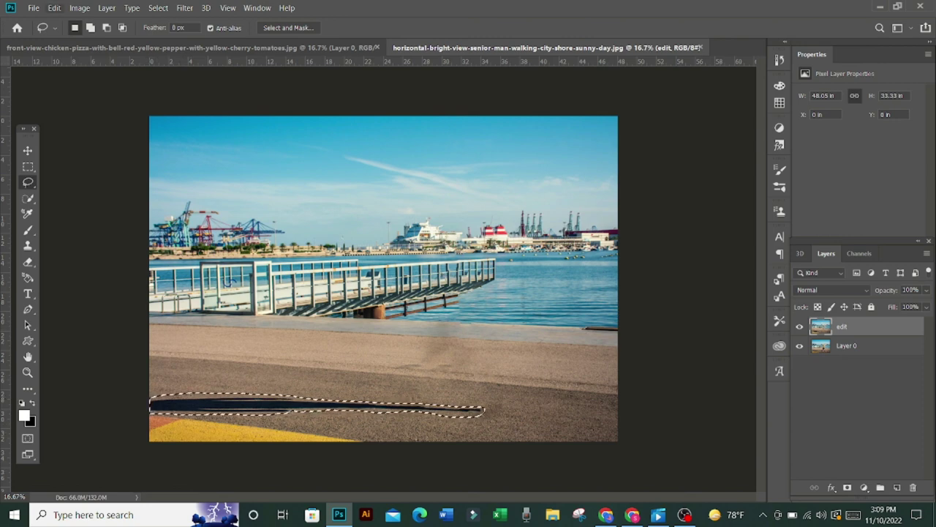
- Content-Aware Fill the selected shadow with matching asphalt, then deselect
{"action": "left_click", "coordinate": [54, 8]}
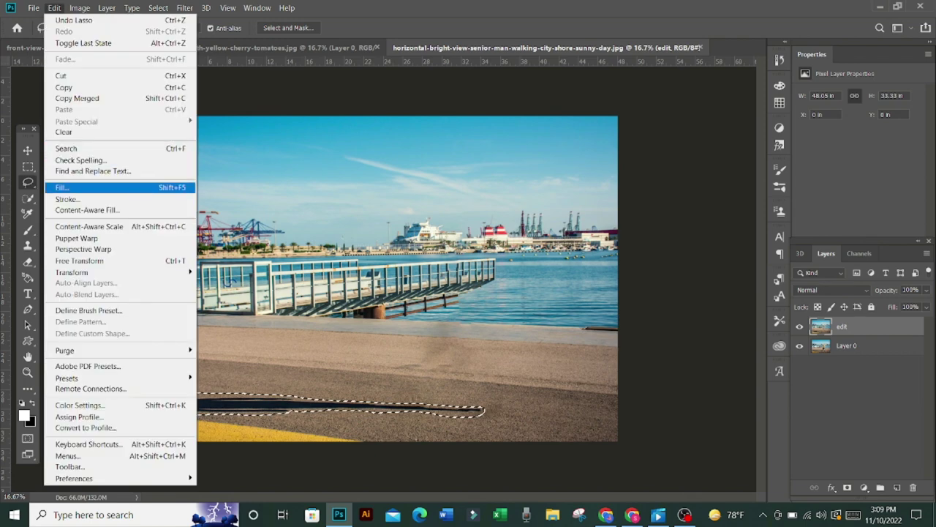
{"action": "left_click", "coordinate": [61, 187]}
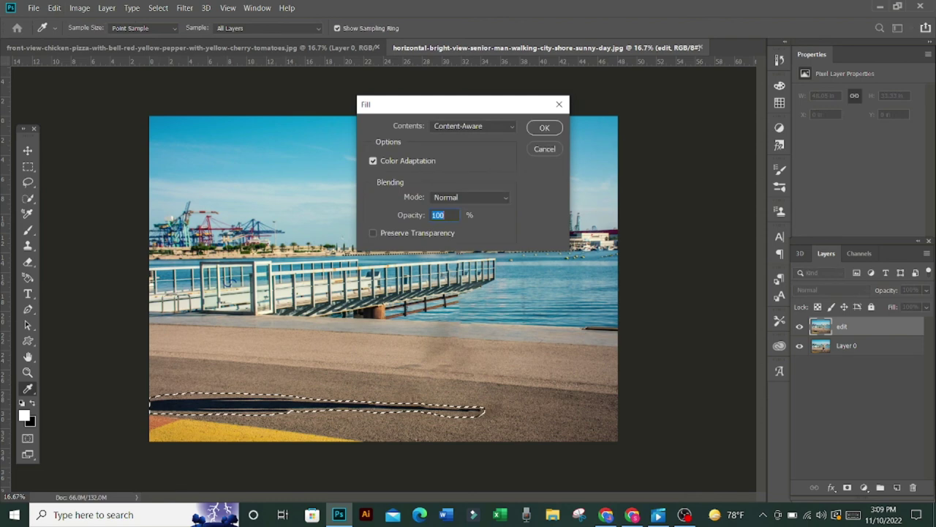
{"action": "key", "text": "Return"}
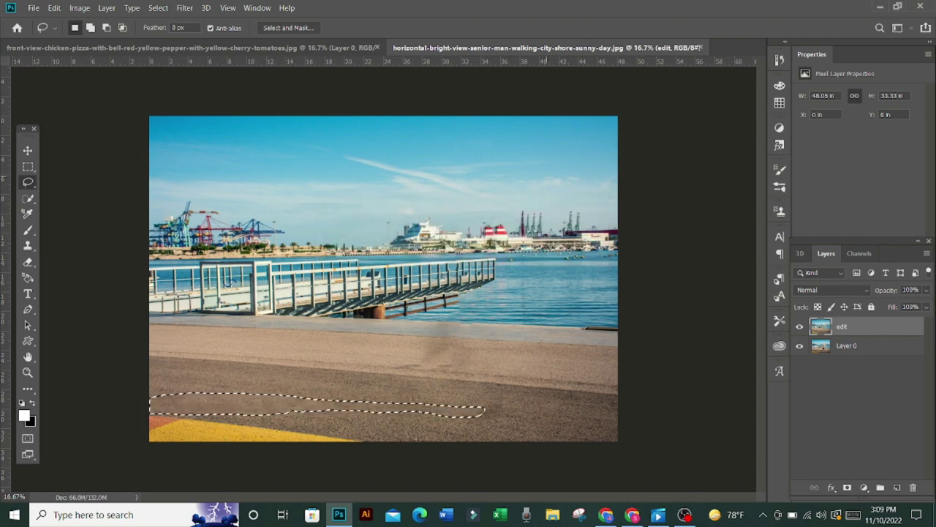
{"action": "key", "text": "ctrl+d"}
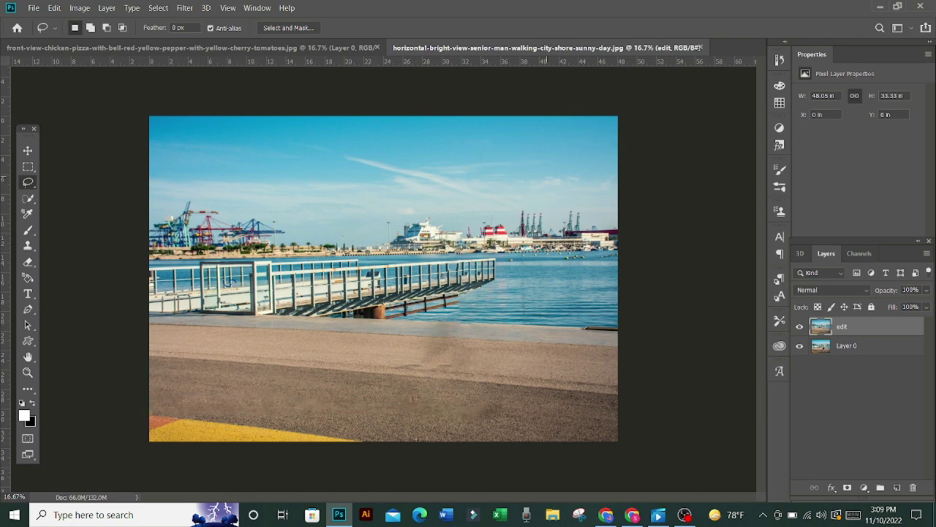